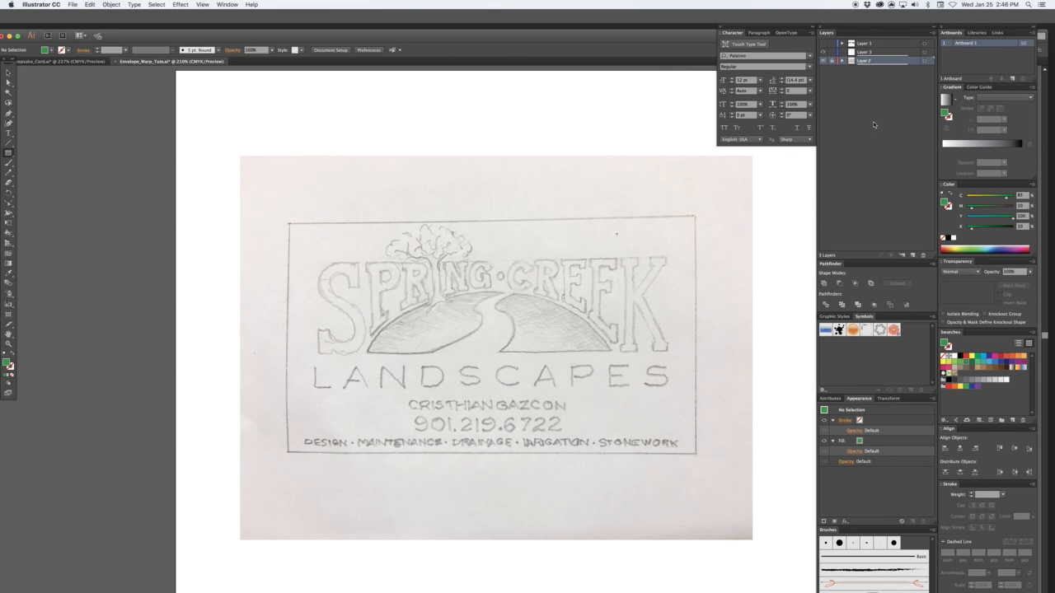
# - Check the template settings of Layer 2 and briefly preview the lettering artwork on Layer 1
pyautogui.doubleClick(893, 63)
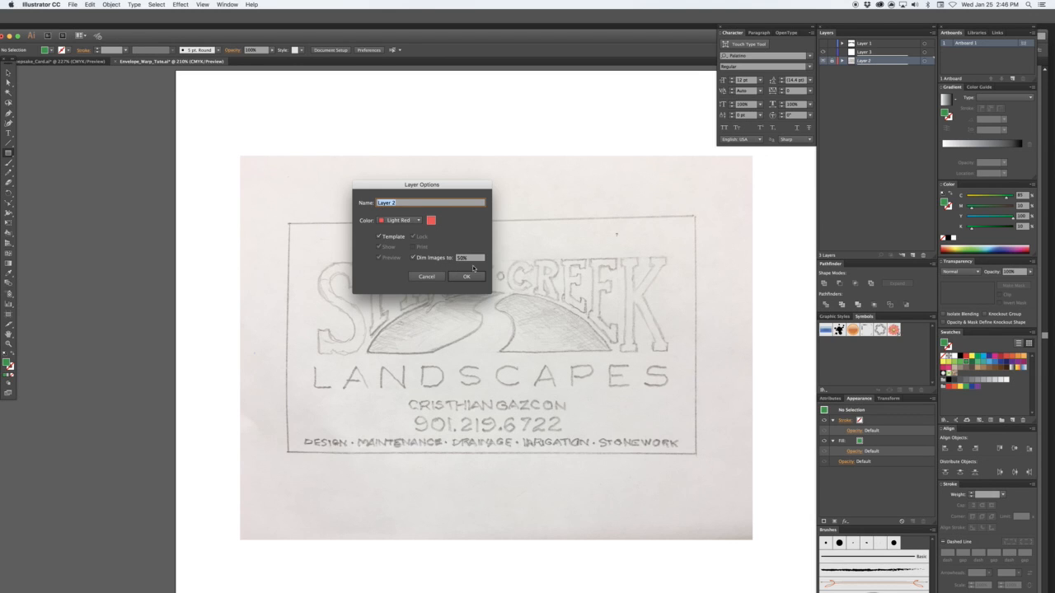
pyautogui.click(466, 277)
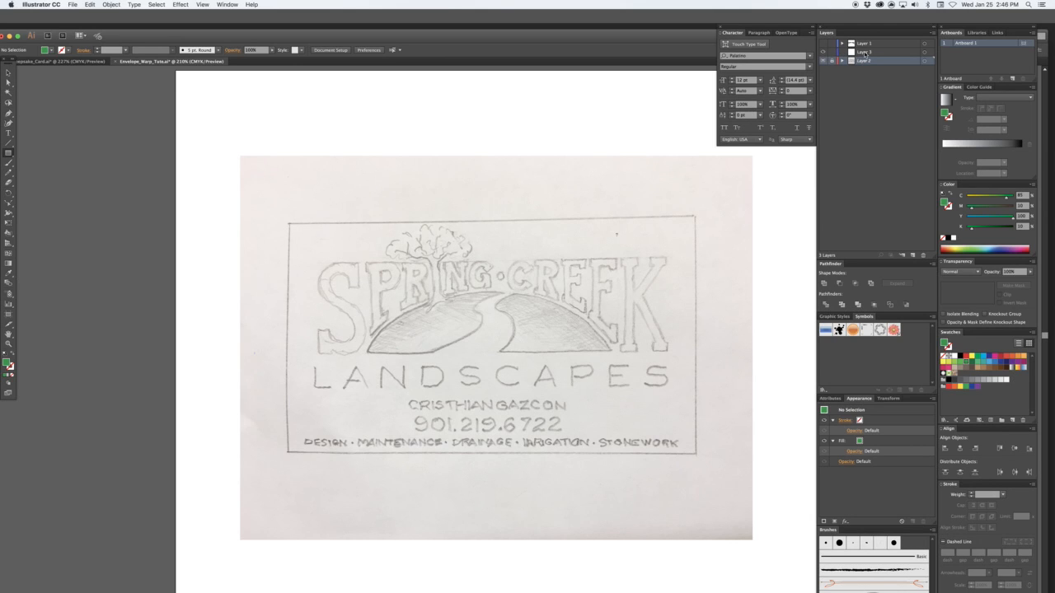
pyautogui.click(823, 44)
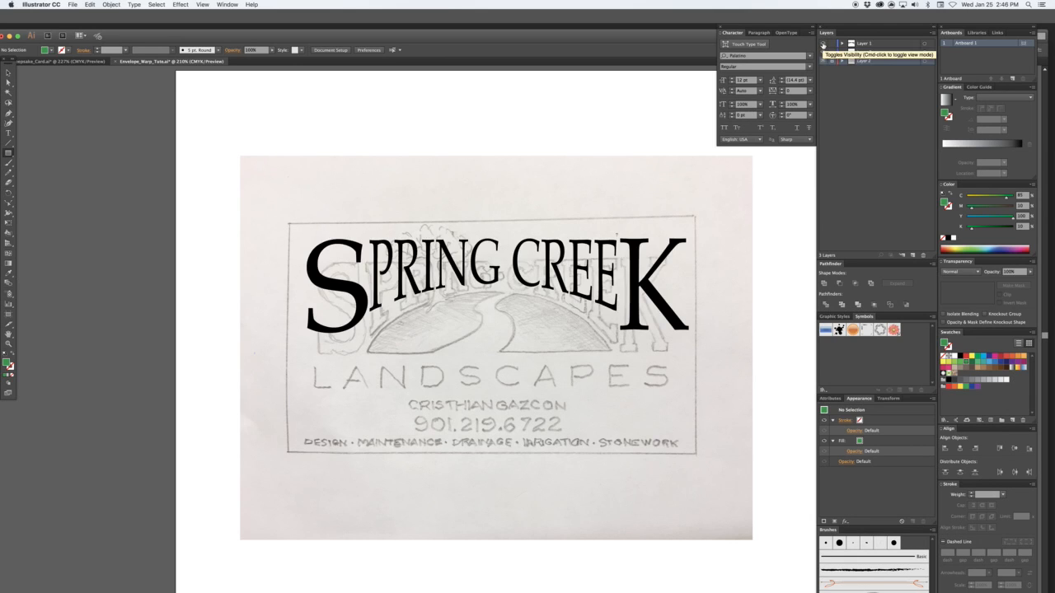
pyautogui.click(823, 44)
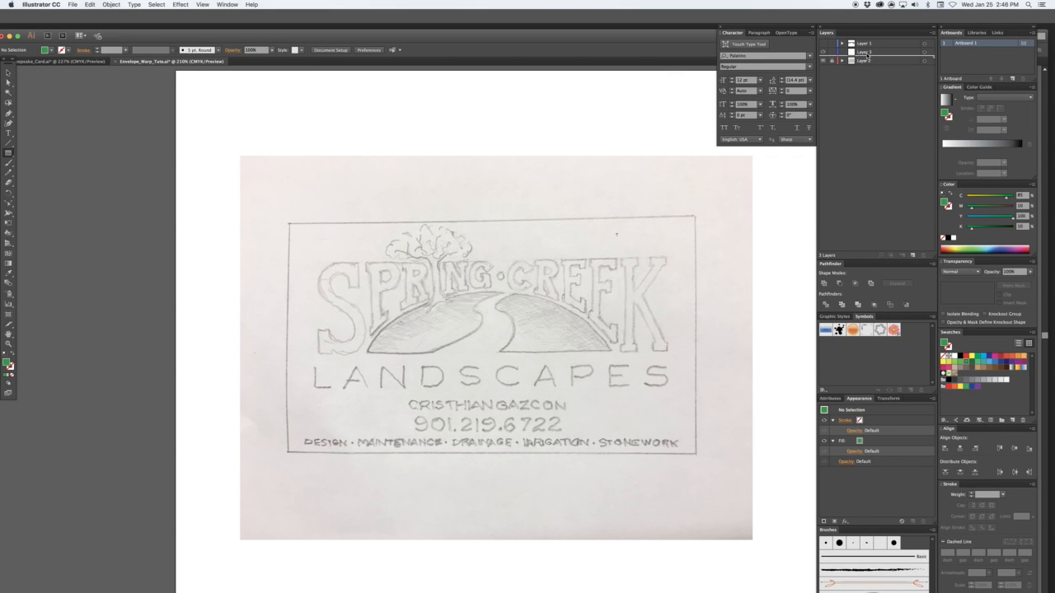
# - Make Layer 3 active and swap the drawing colours so new shapes get a green stroke and no fill
pyautogui.click(860, 53)
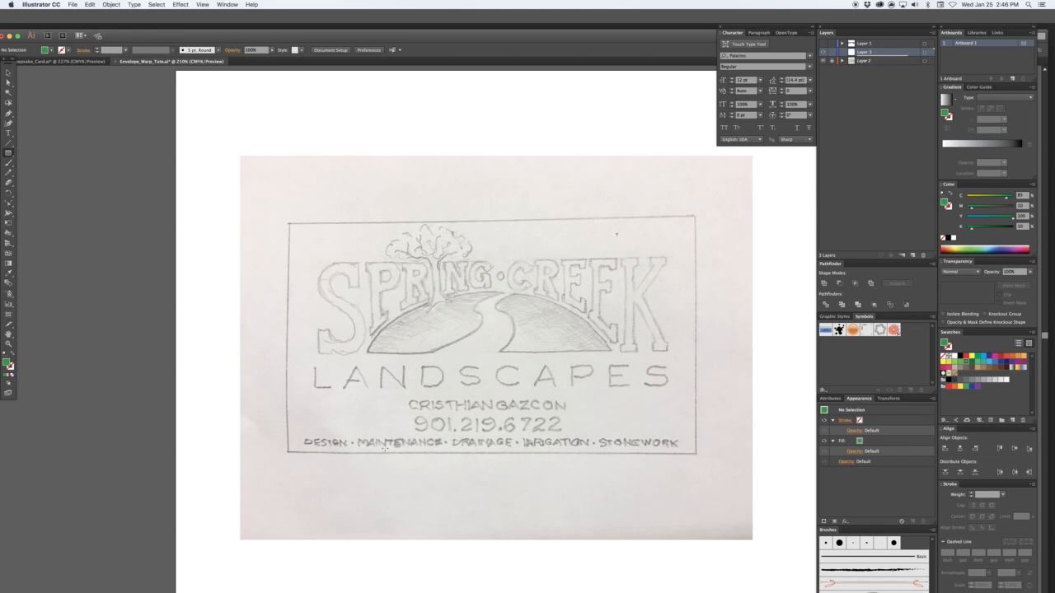
pyautogui.press('x')
pyautogui.press('x')
pyautogui.press('x')
pyautogui.press('x')
pyautogui.hotkey('shift', 'x')
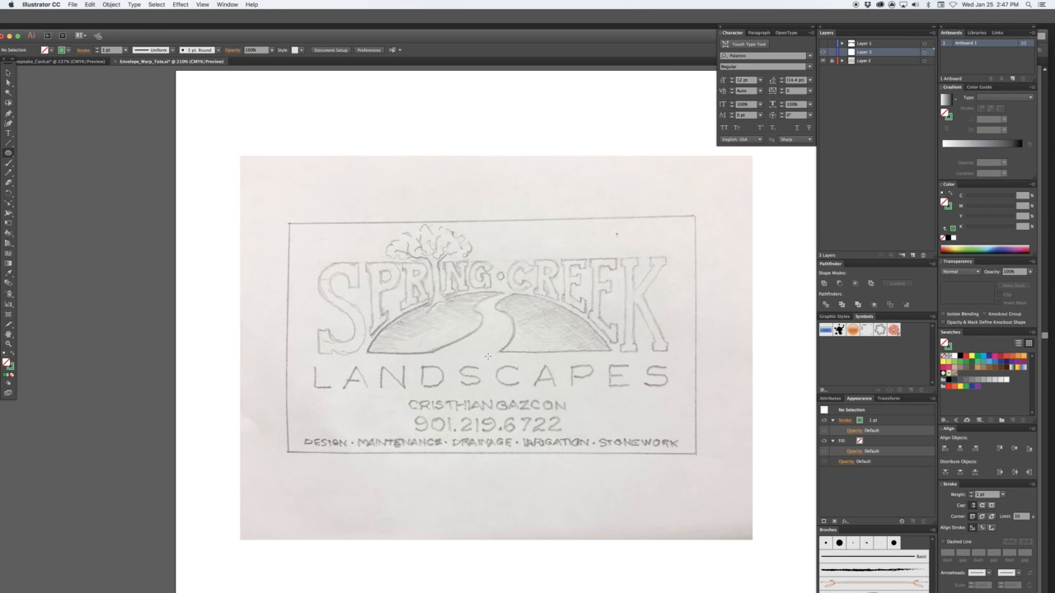
# - Draw an ellipse about 284 pt wide and 157 pt high whose upper arc follows the sketched hill
pyautogui.moveTo(487, 356); pyautogui.dragTo(609, 420)
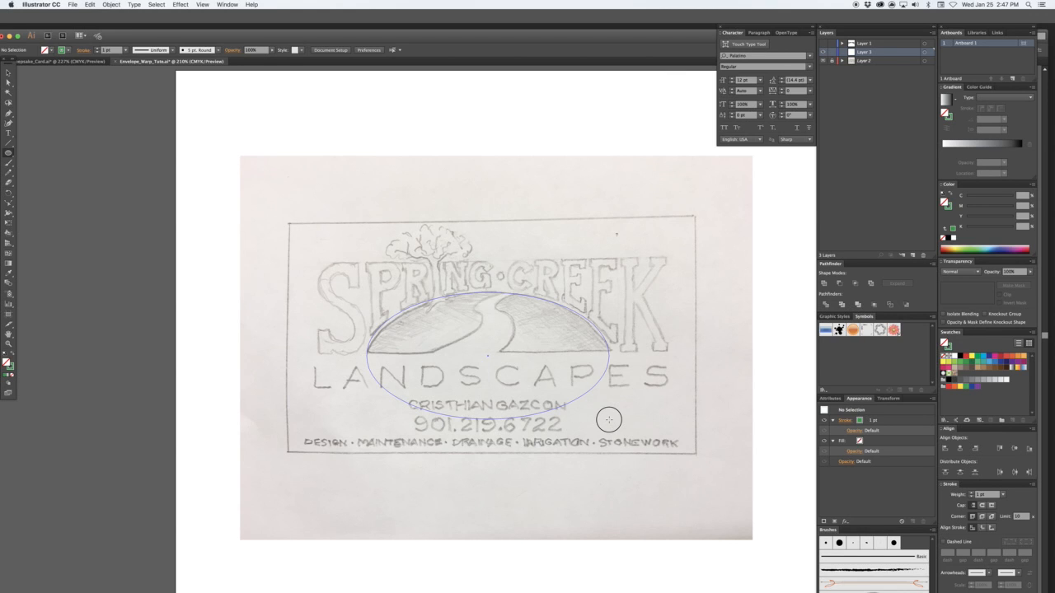
pyautogui.moveTo(609, 421); pyautogui.dragTo(612, 422)
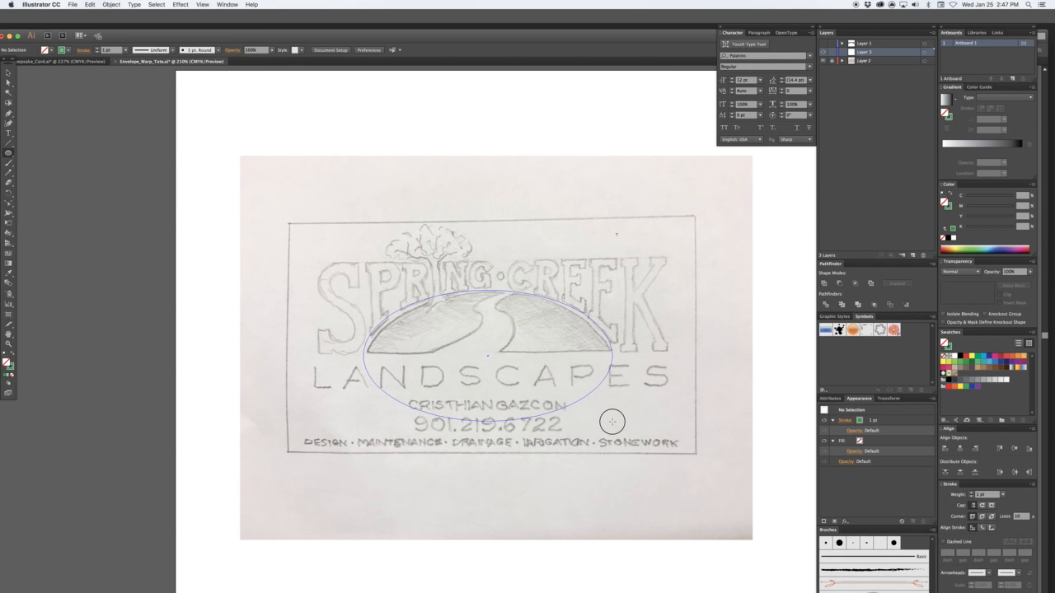
pyautogui.moveTo(613, 421); pyautogui.dragTo(613, 420)
pyautogui.moveTo(612, 421)
pyautogui.mouseDown()
pyautogui.moveTo(610, 437)
pyautogui.moveTo(619, 415)
pyautogui.moveTo(612, 430)
pyautogui.mouseUp()
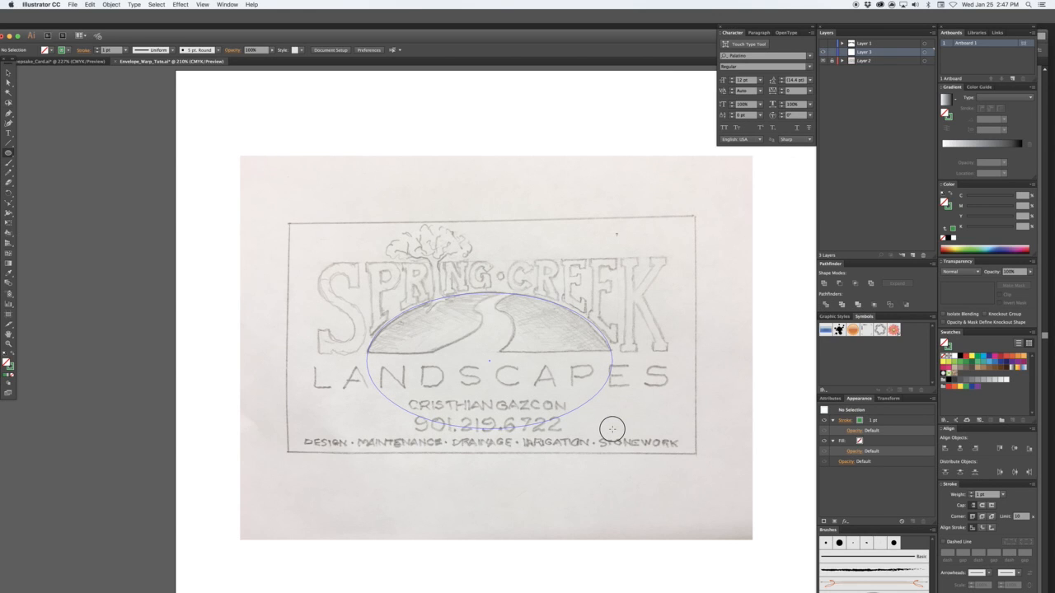
pyautogui.moveTo(612, 429); pyautogui.dragTo(612, 428)
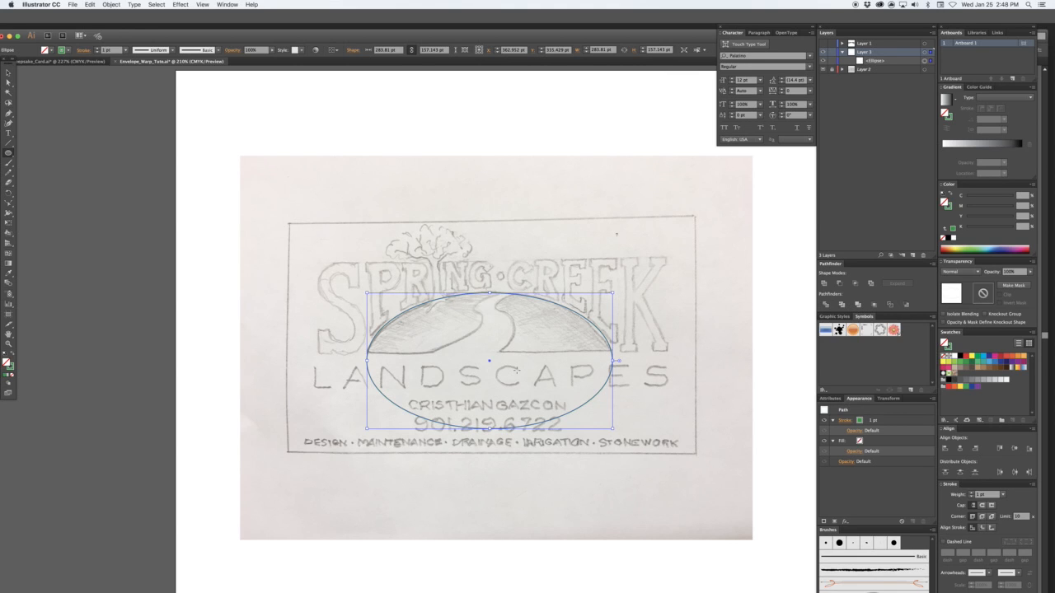
# - Draw a horizontal line about 434 pt long through the ellipse along the base of the sketched hill
pyautogui.press('\\')
pyautogui.moveTo(490, 353); pyautogui.dragTo(678, 355)
pyautogui.press('alt')
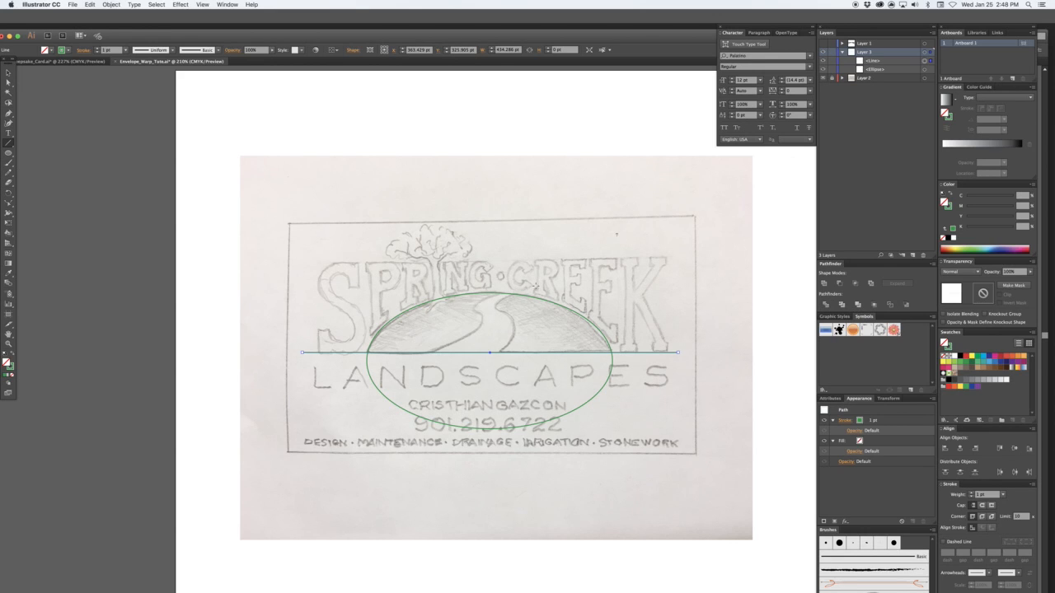
# - Trace the creek's right bank with the Pen tool as a curved path extending past the ellipse's top and the baseline
pyautogui.press('p')
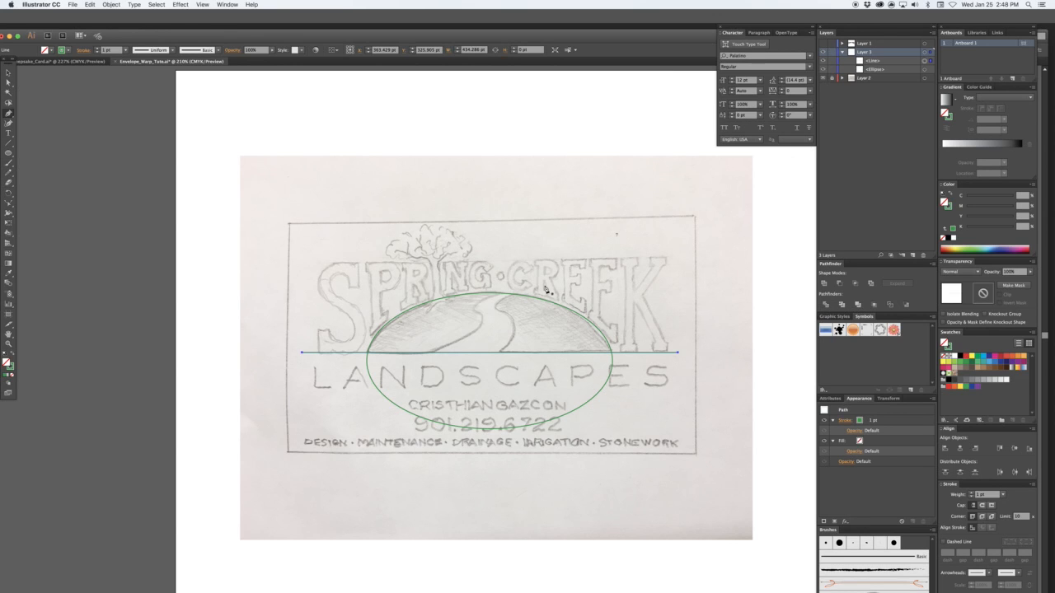
pyautogui.hotkey('shift', 'e')
pyautogui.moveTo(544, 286); pyautogui.dragTo(515, 290)
pyautogui.moveTo(515, 288); pyautogui.dragTo(519, 295)
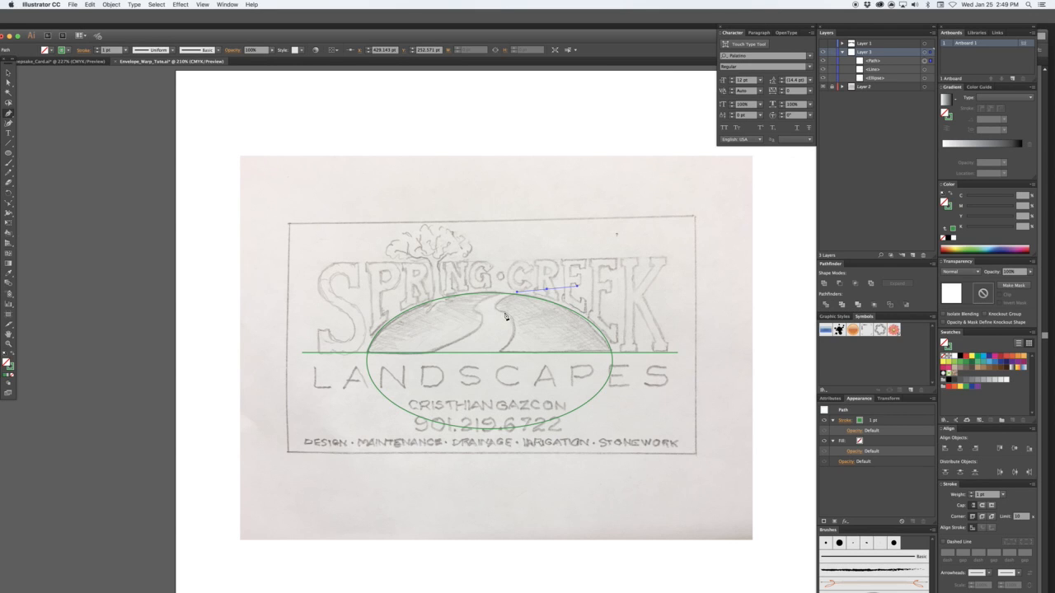
pyautogui.moveTo(505, 312); pyautogui.dragTo(530, 321)
pyautogui.moveTo(530, 322); pyautogui.dragTo(530, 322)
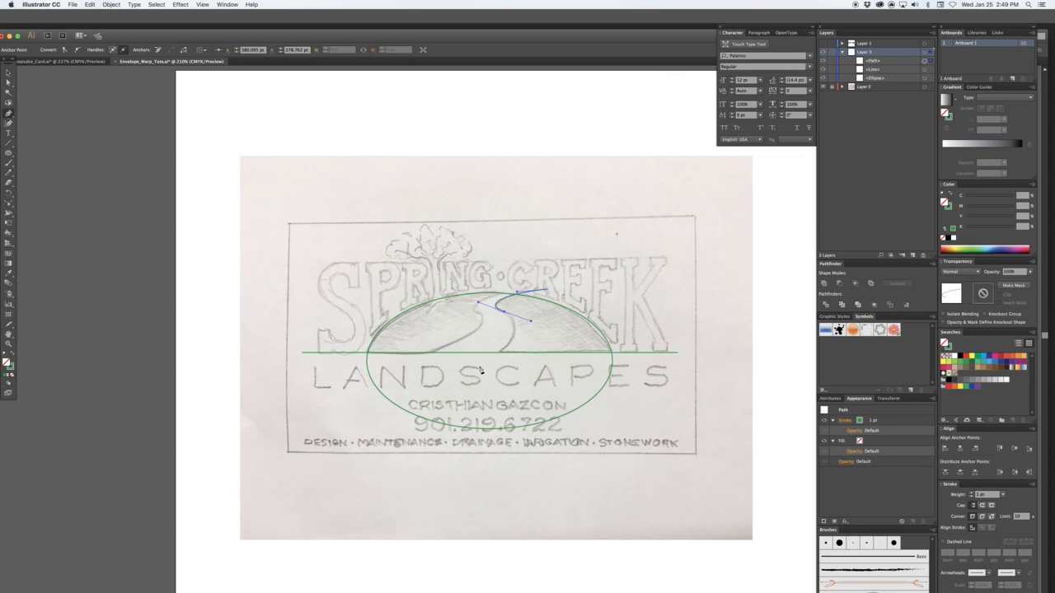
pyautogui.moveTo(471, 370); pyautogui.dragTo(372, 404)
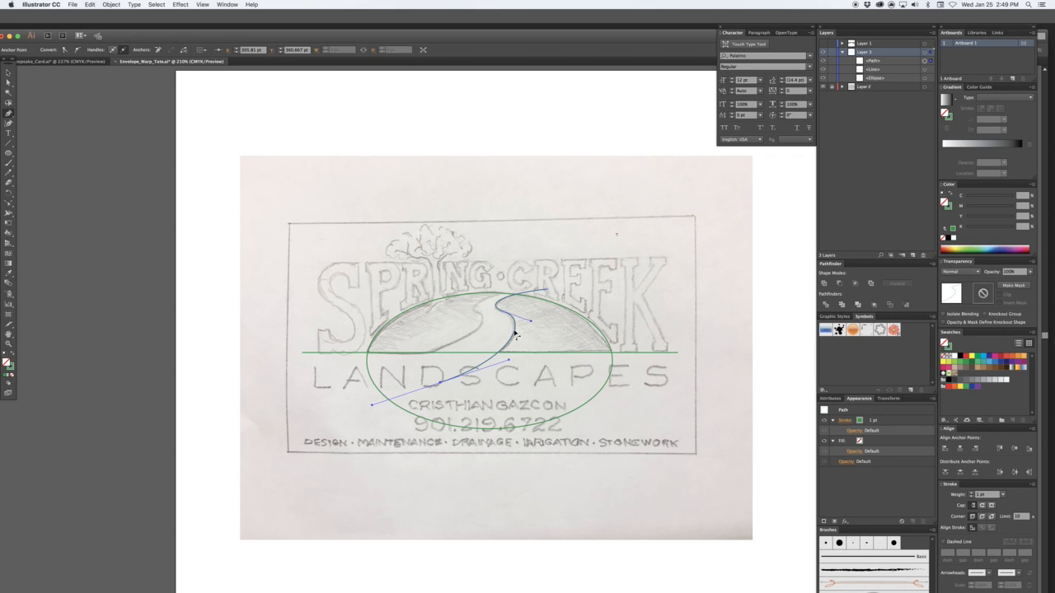
pyautogui.moveTo(514, 331); pyautogui.dragTo(513, 326)
pyautogui.moveTo(527, 322); pyautogui.dragTo(528, 321)
pyautogui.click(514, 326)
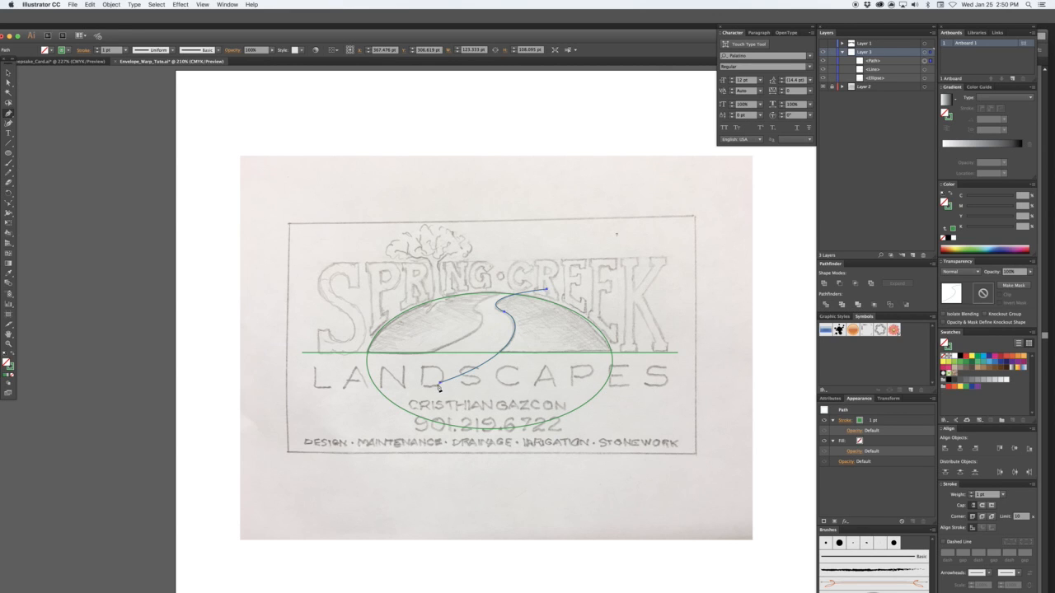
# - Duplicate the creek path onto the left bank and move the copy's middle anchor point to match the sketch
pyautogui.click(515, 329)
pyautogui.moveTo(515, 329); pyautogui.dragTo(485, 330)
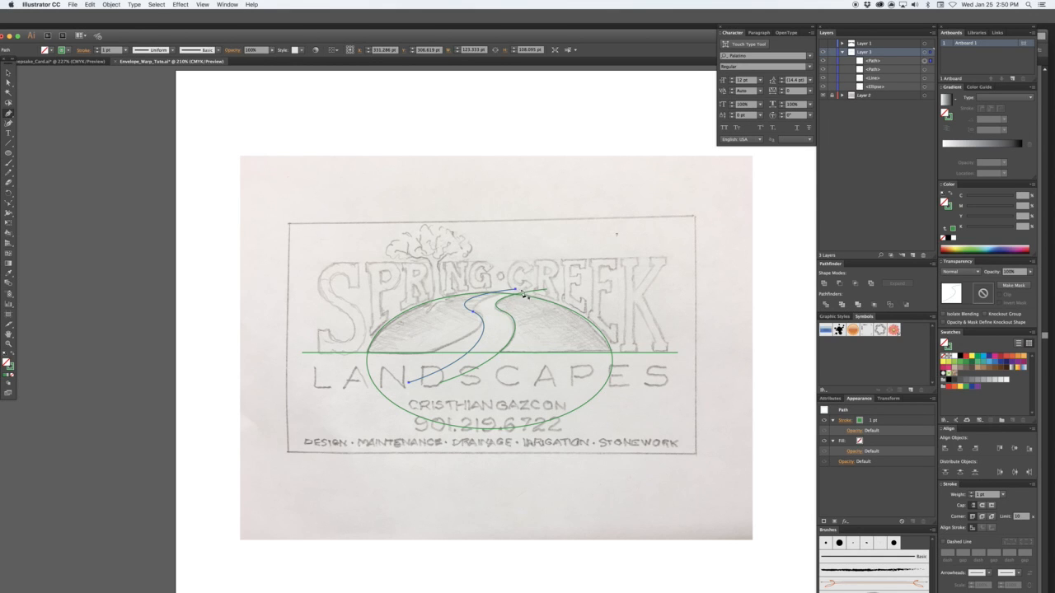
pyautogui.press('a')
pyautogui.click(473, 313)
pyautogui.click(474, 311)
pyautogui.moveTo(474, 312); pyautogui.dragTo(480, 311)
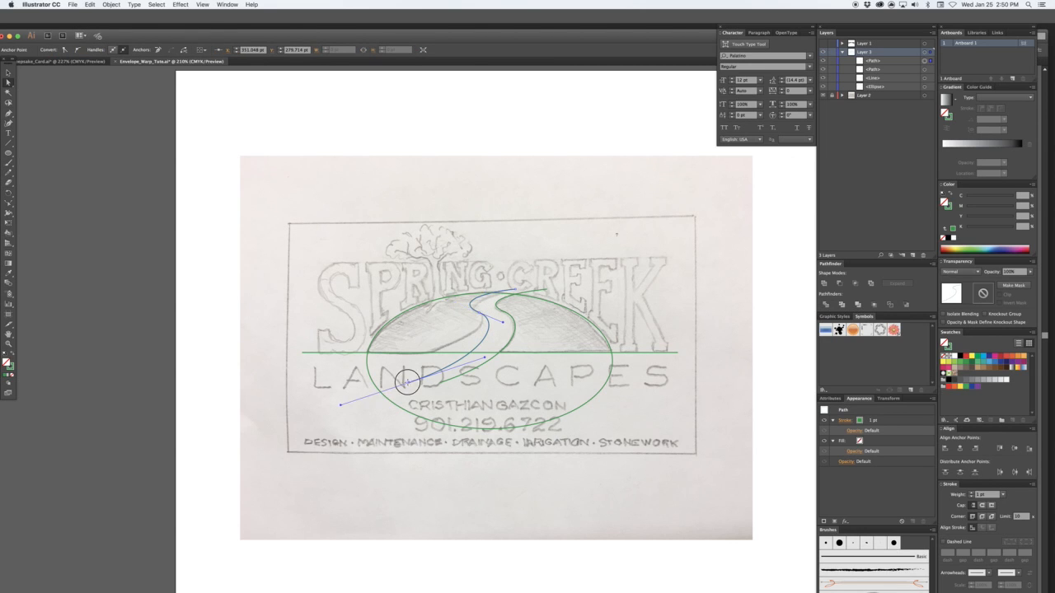
# - Reshape the left bank path by extending its ends beyond the ellipse and adjusting its curves to the sketch
pyautogui.moveTo(405, 384); pyautogui.dragTo(382, 370)
pyautogui.moveTo(457, 348); pyautogui.dragTo(450, 356)
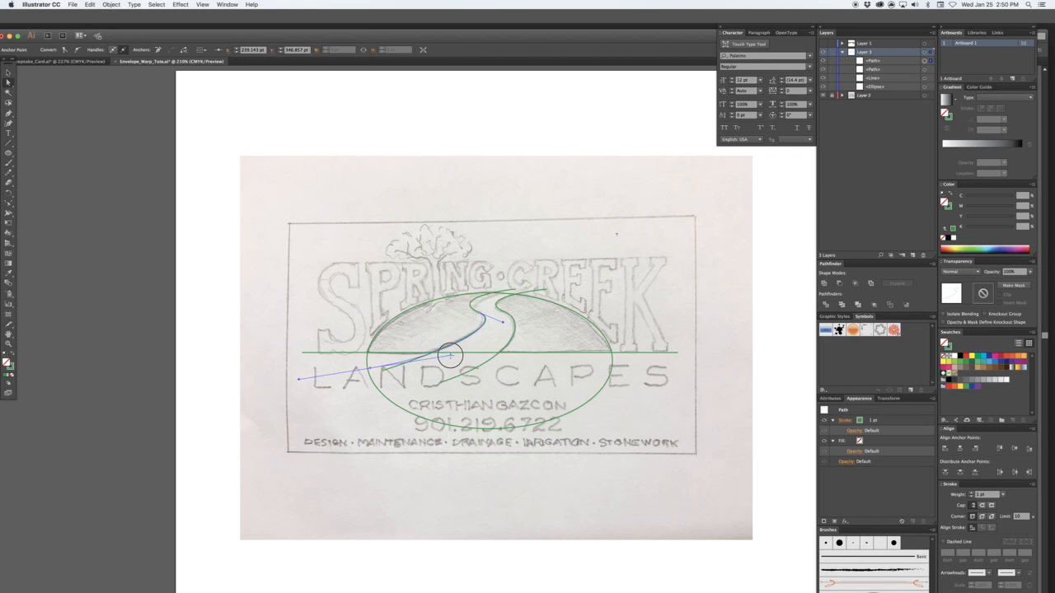
pyautogui.moveTo(497, 304); pyautogui.dragTo(546, 286)
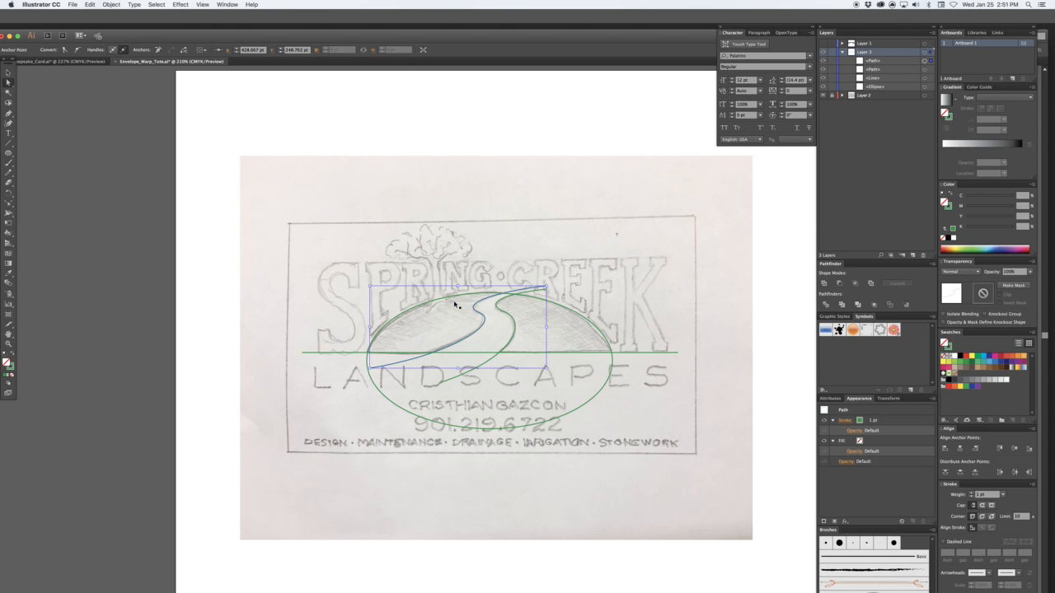
pyautogui.moveTo(454, 305); pyautogui.dragTo(485, 323)
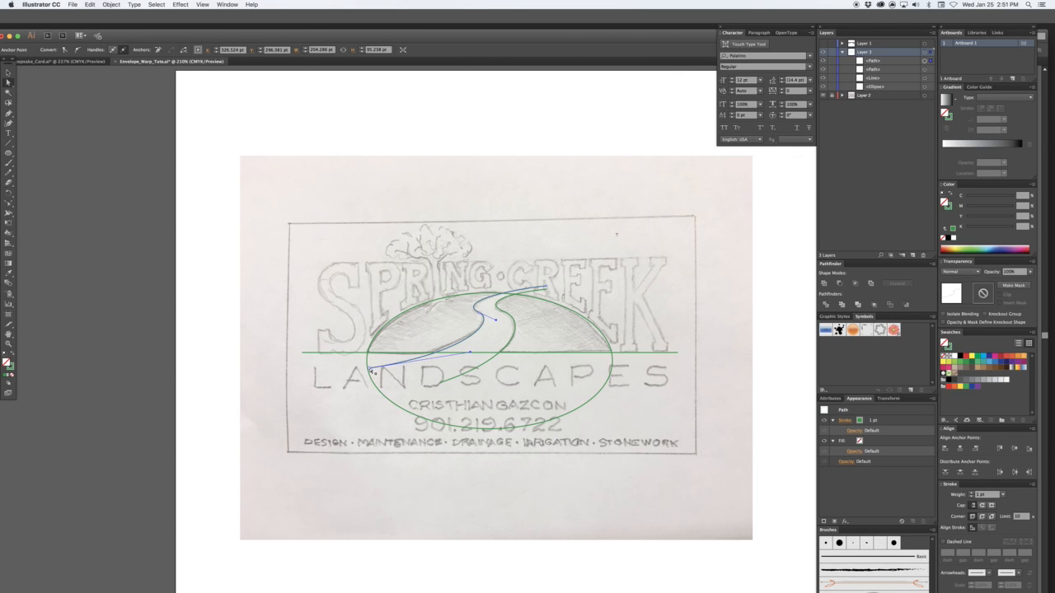
pyautogui.moveTo(373, 371); pyautogui.dragTo(357, 371)
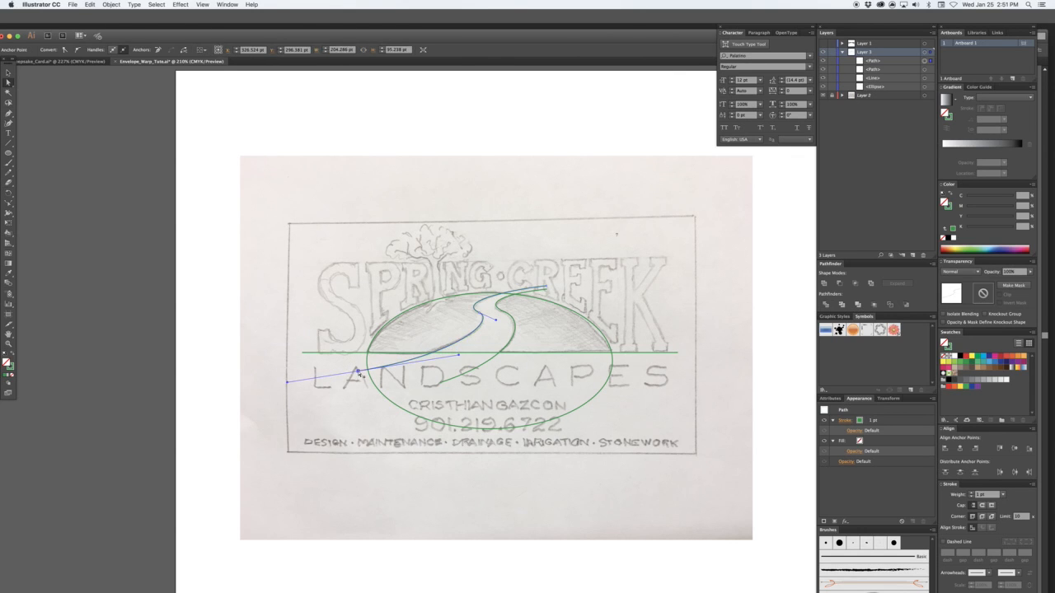
pyautogui.moveTo(496, 321); pyautogui.dragTo(476, 303)
pyautogui.click(503, 312)
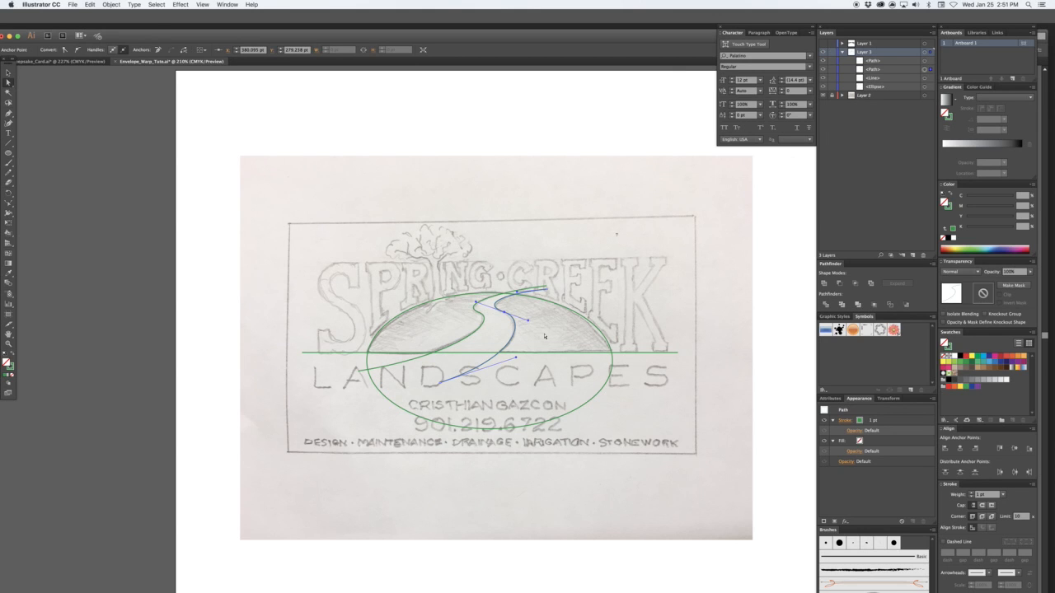
# - Convert all the traced paths into one Live Paint group and set its stroke to None
pyautogui.press('super+a')
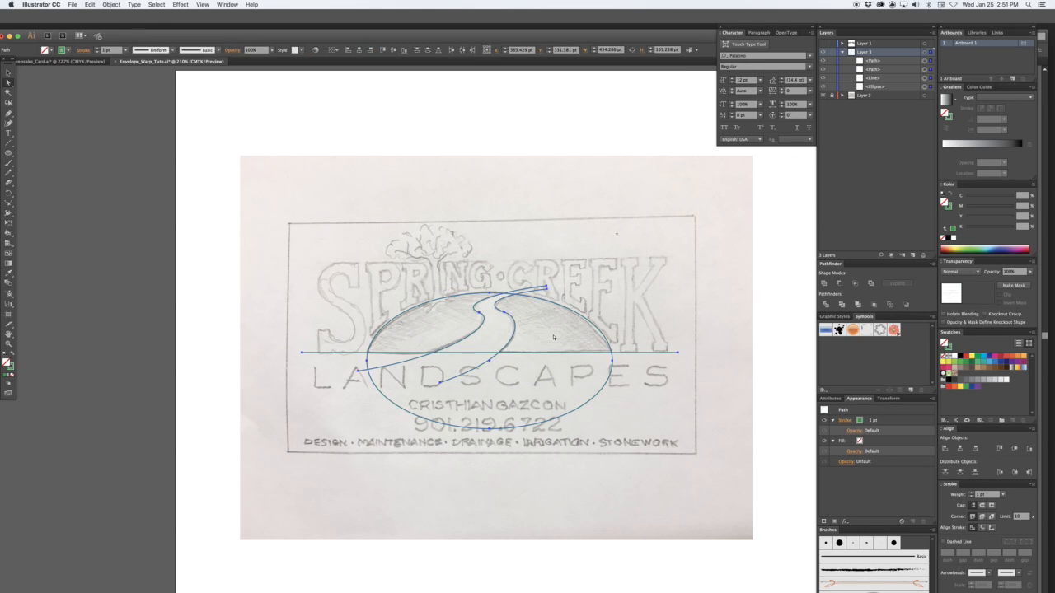
pyautogui.click(111, 4)
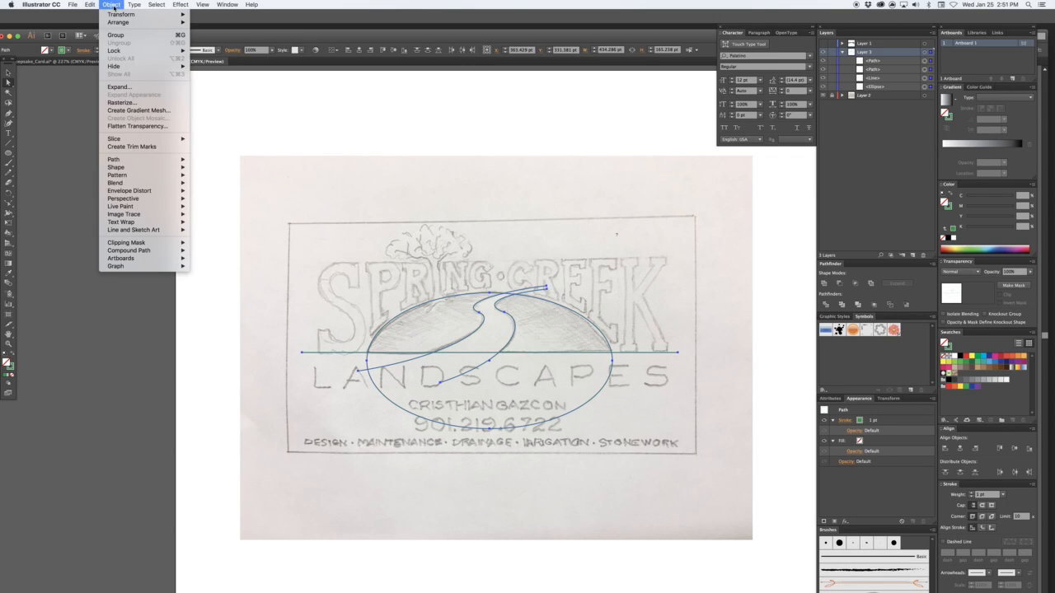
pyautogui.moveTo(127, 209)
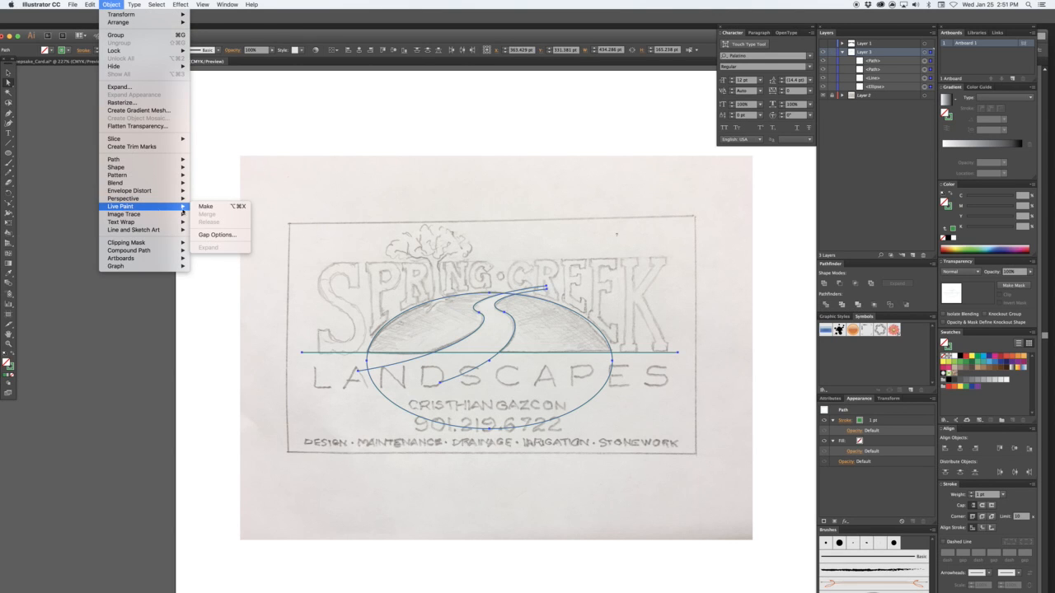
pyautogui.click(206, 206)
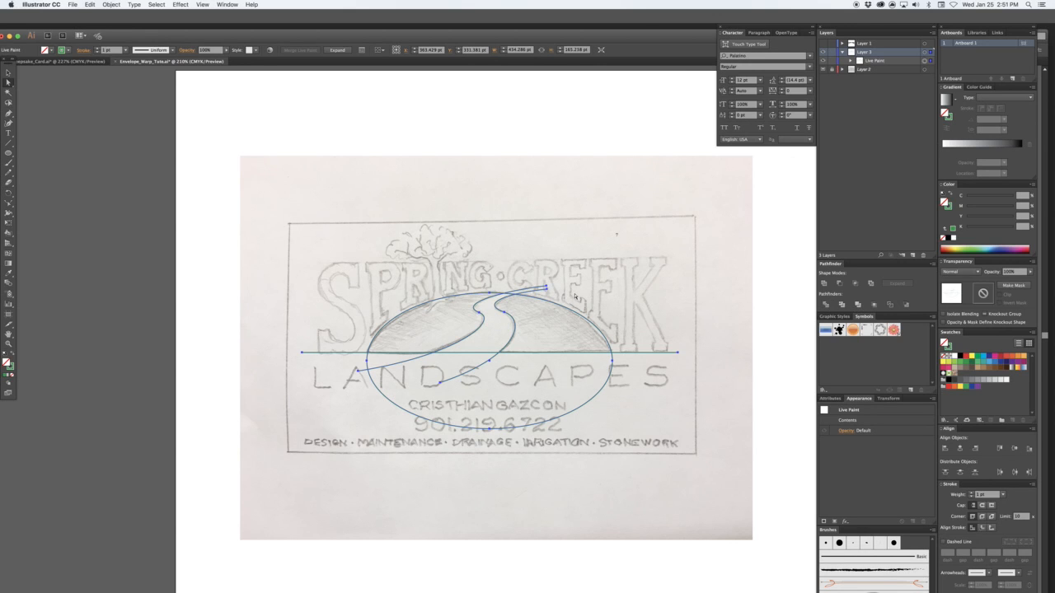
pyautogui.press('x')
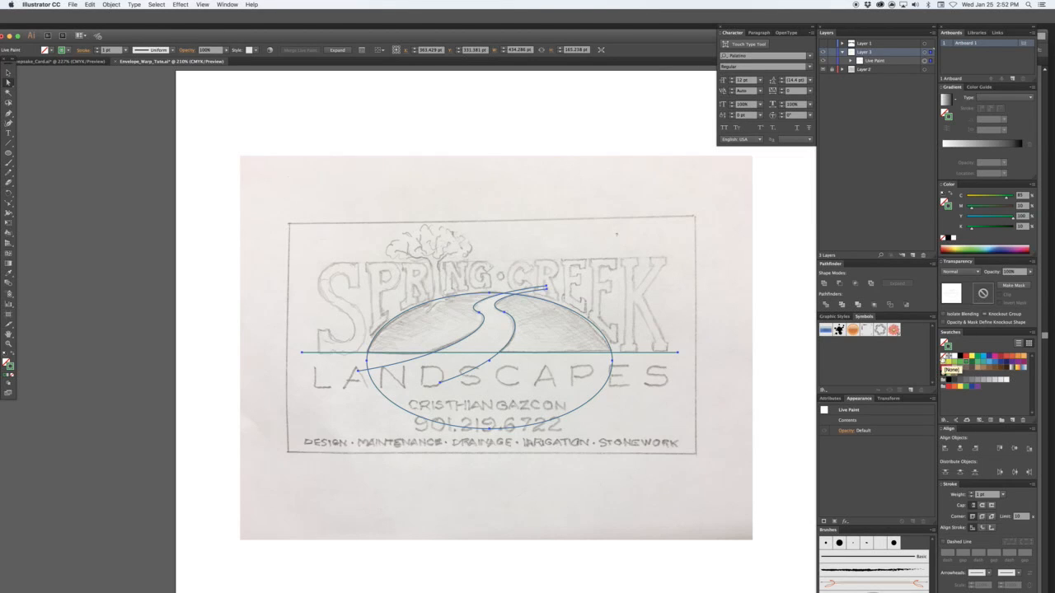
pyautogui.click(945, 362)
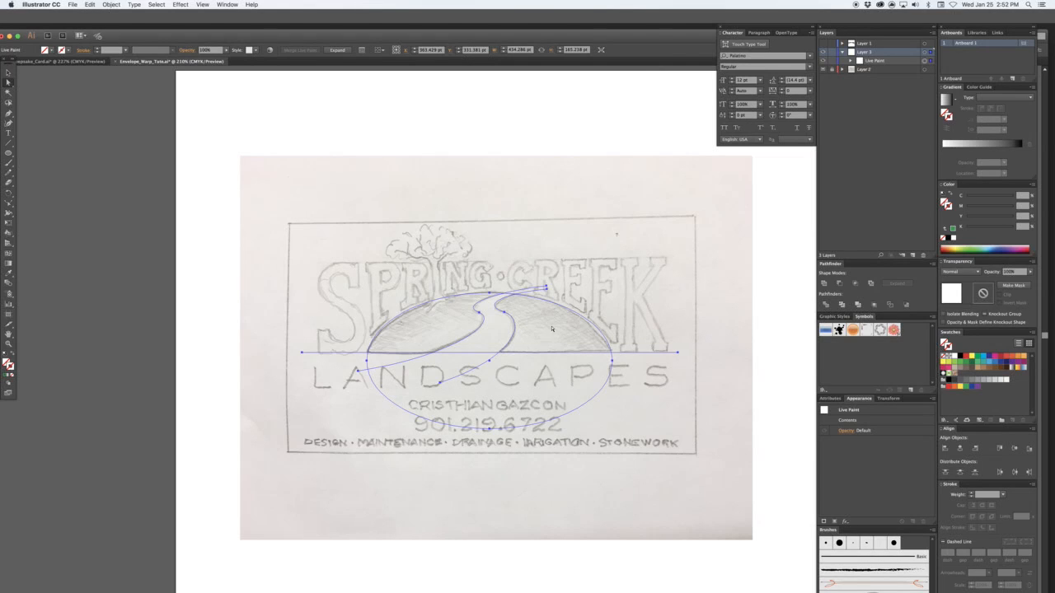
# - Fill the hill areas on both sides of the creek with the last-used green using the Live Paint Bucket, and deselect
pyautogui.press('k')
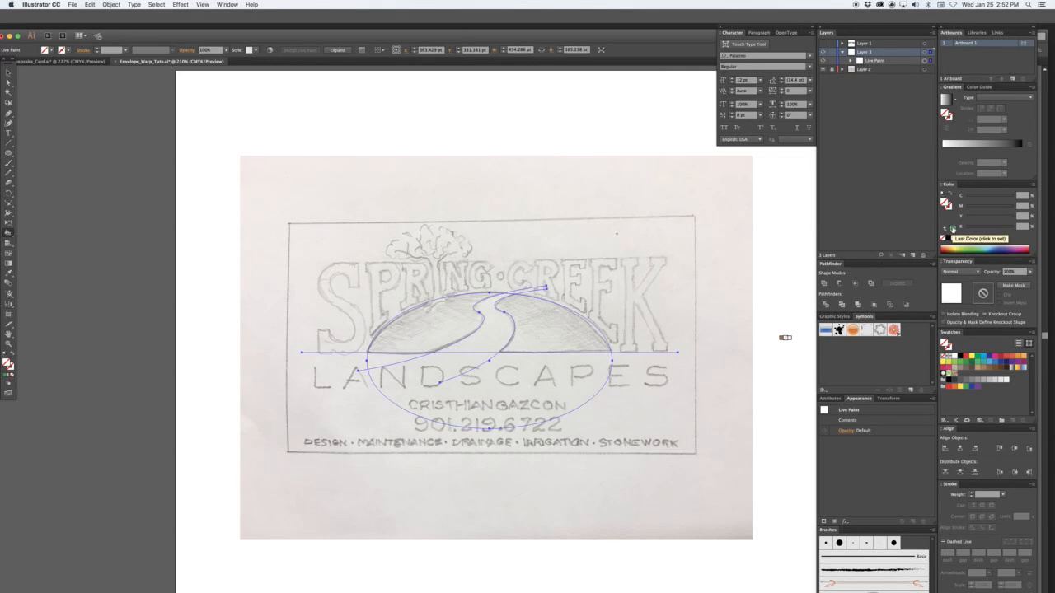
pyautogui.click(952, 230)
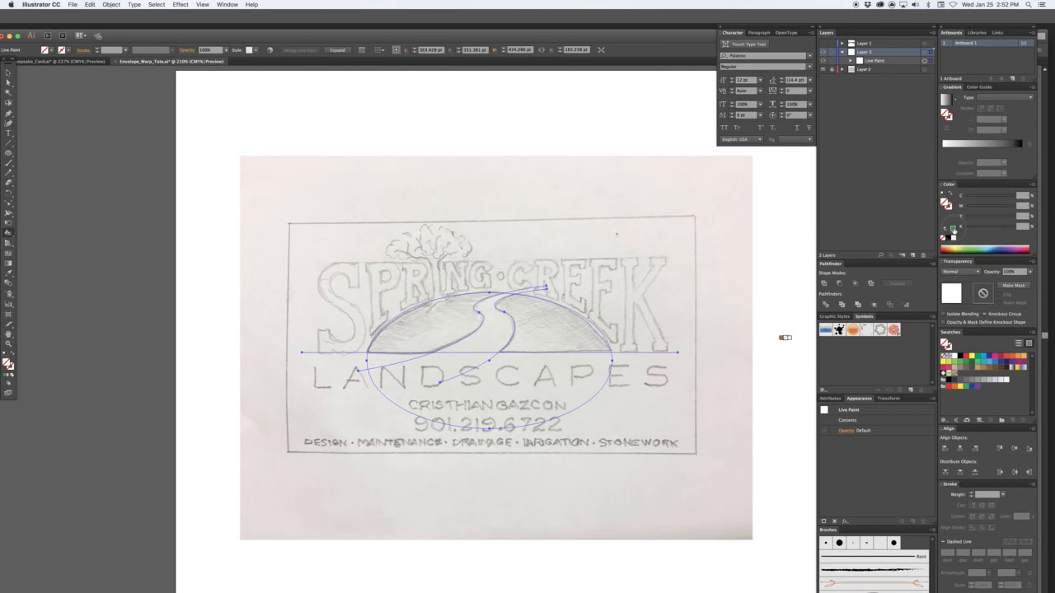
pyautogui.click(554, 326)
pyautogui.click(427, 324)
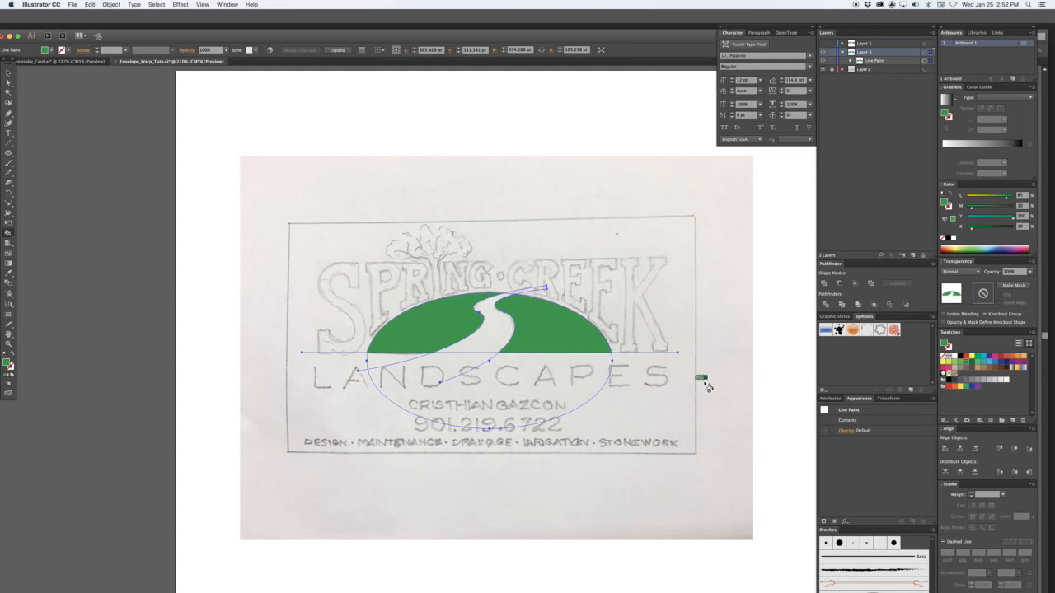
pyautogui.keyDown('super'); pyautogui.click(706, 380); pyautogui.keyUp('super')
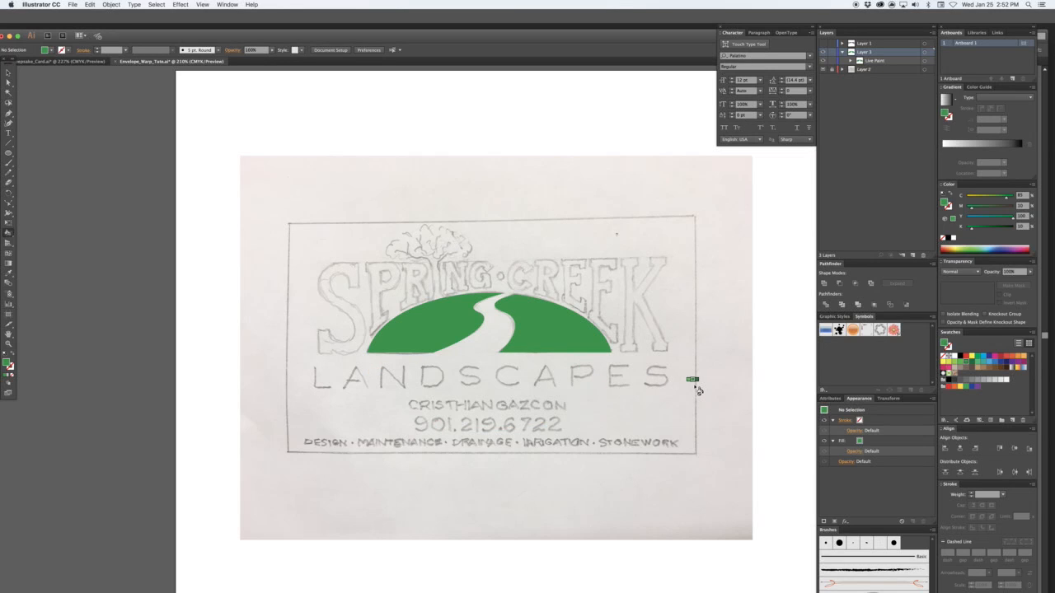
# - Expand the hill's Live Paint group into ordinary filled shapes and reveal the resulting group's paths in the layer list
pyautogui.press('v')
pyautogui.click(571, 338)
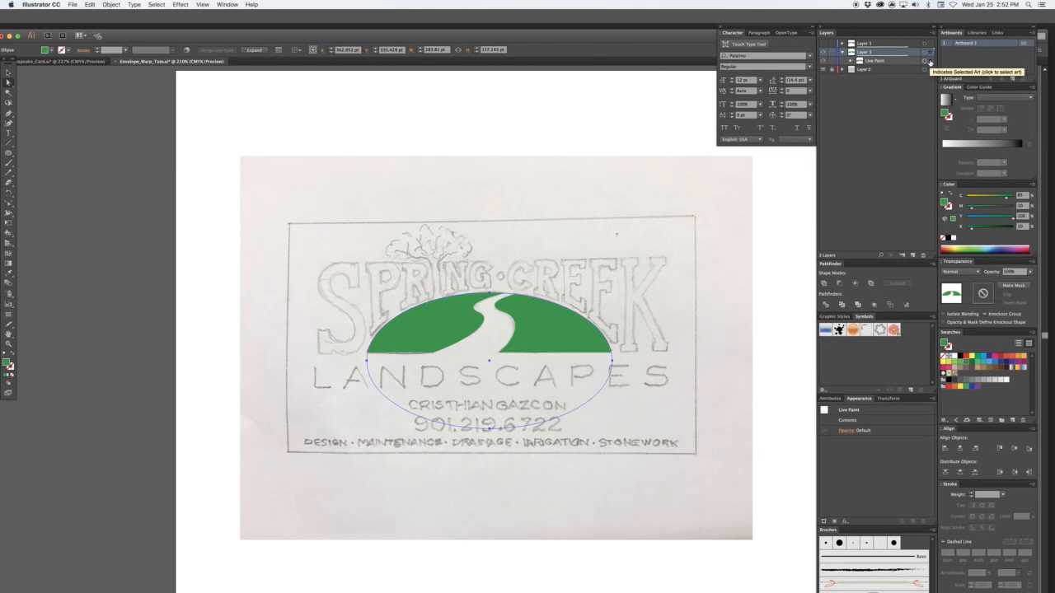
pyautogui.click(930, 62)
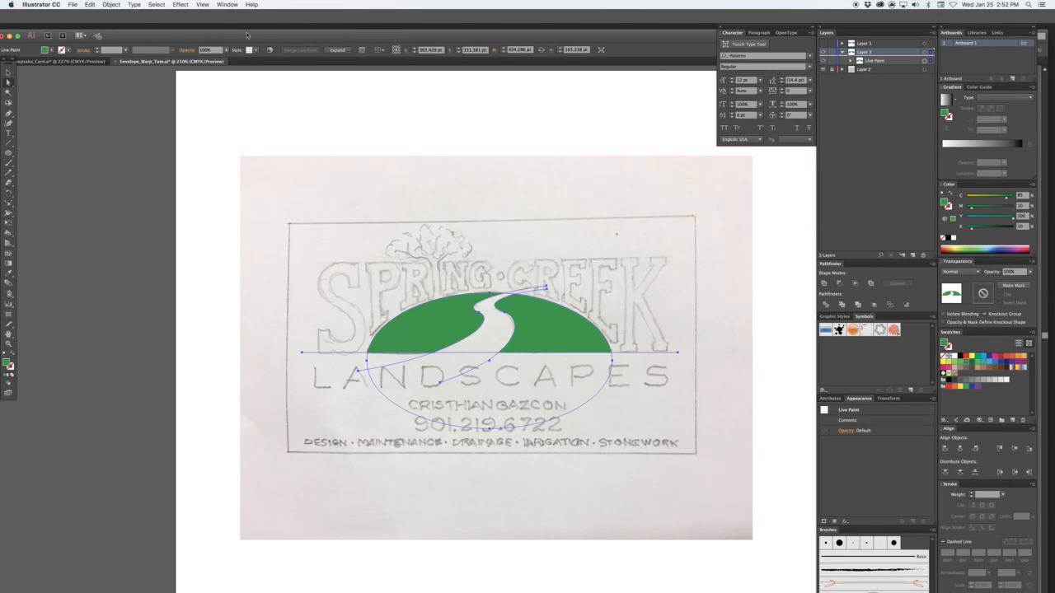
pyautogui.click(112, 5)
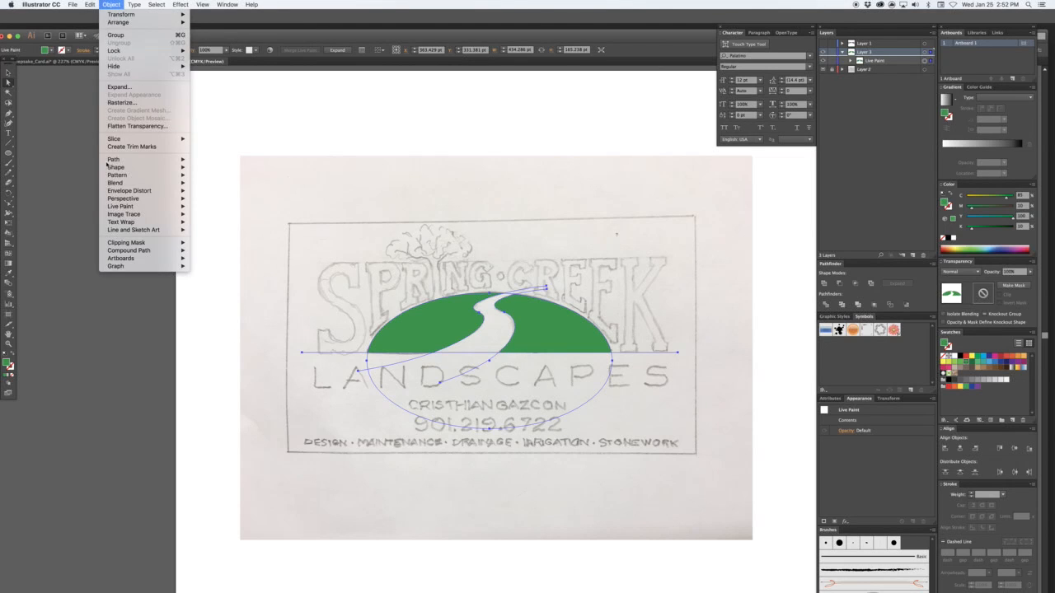
pyautogui.moveTo(124, 200)
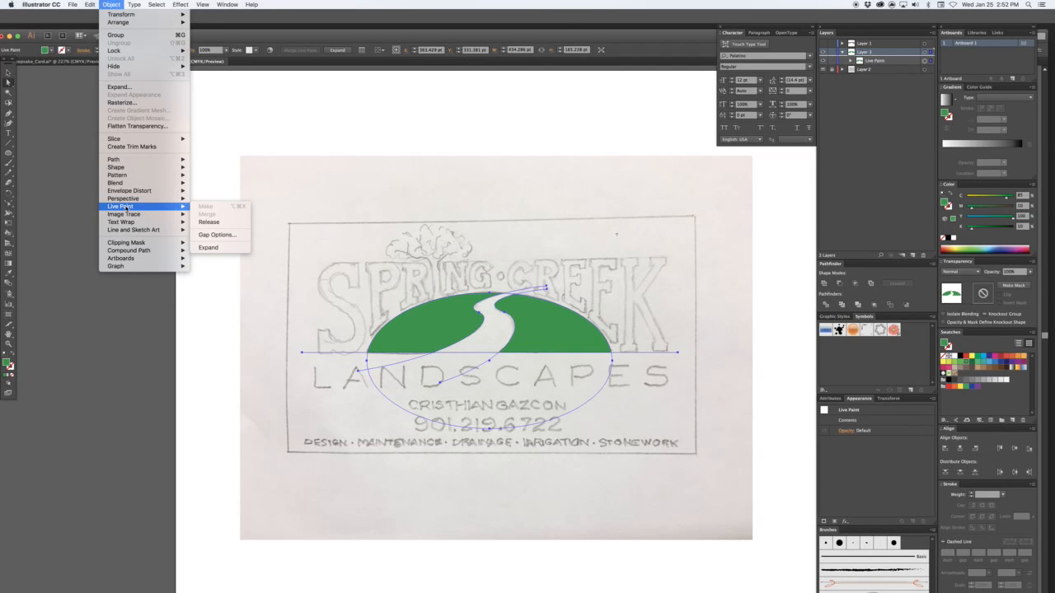
pyautogui.click(208, 248)
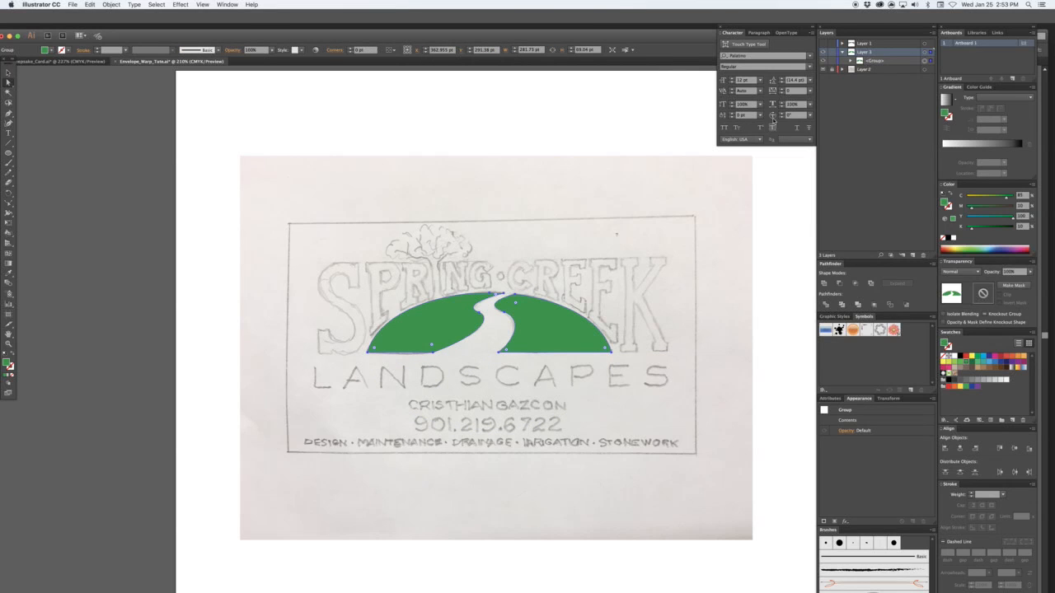
pyautogui.click(850, 61)
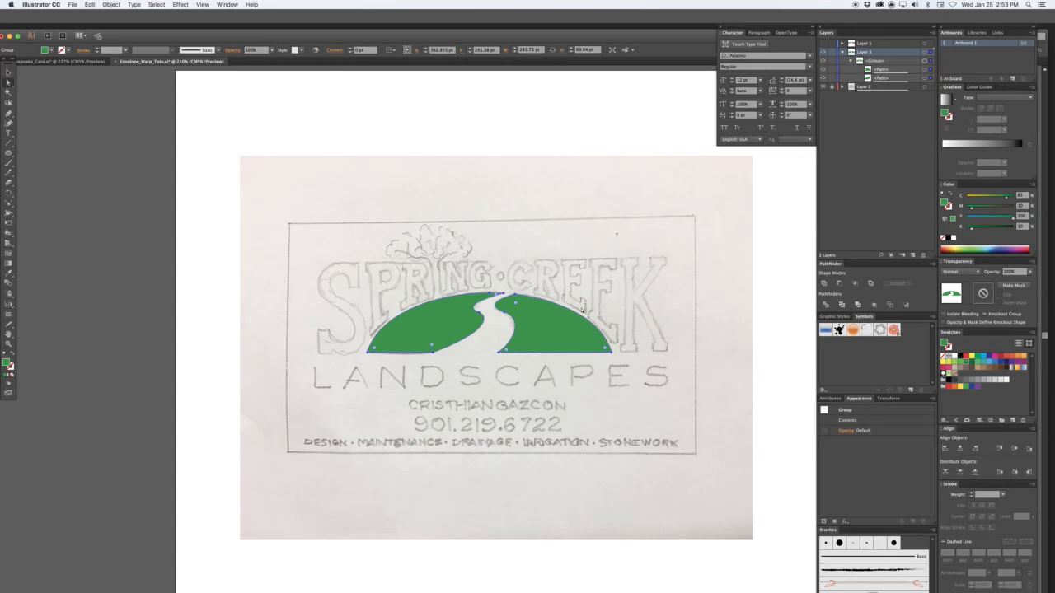
# - Round the corners of both green hill shapes slightly with the live corner widgets, and deselect
pyautogui.click(202, 4)
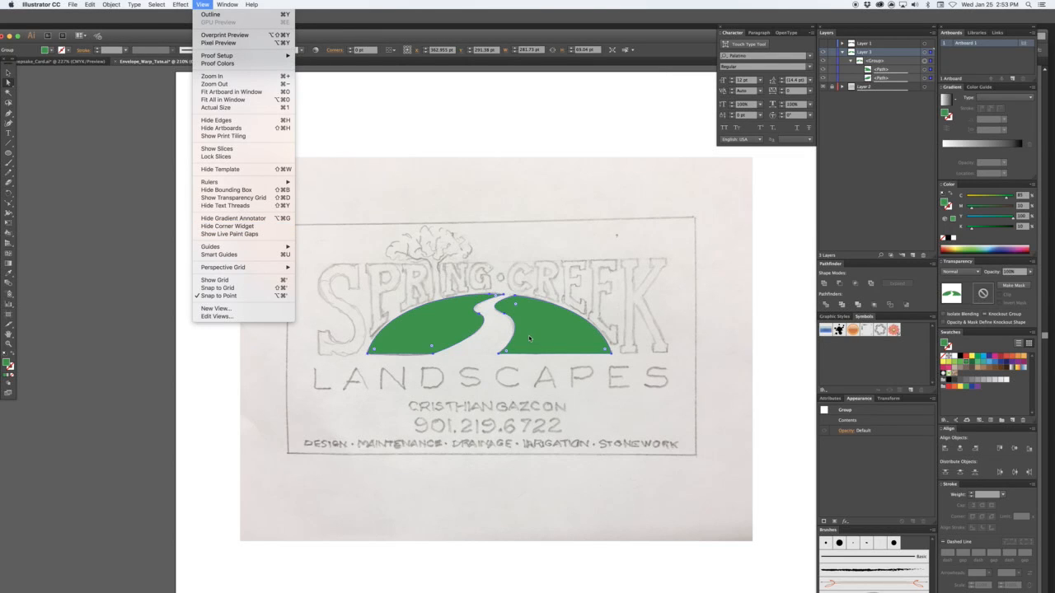
pyautogui.click(582, 269)
pyautogui.scroll(1, 517, 319)
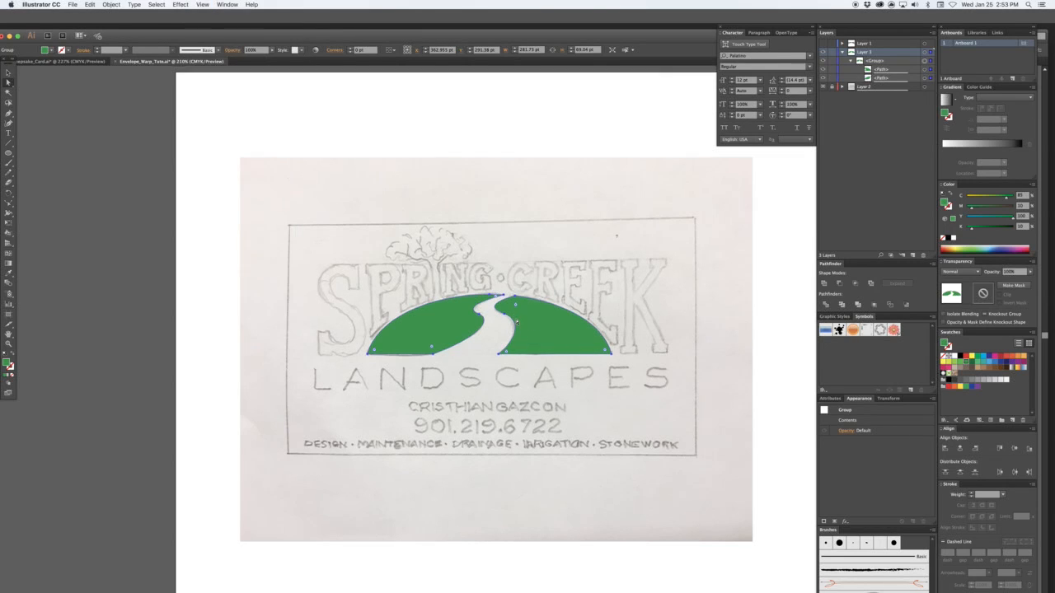
pyautogui.scroll(2, 517, 320)
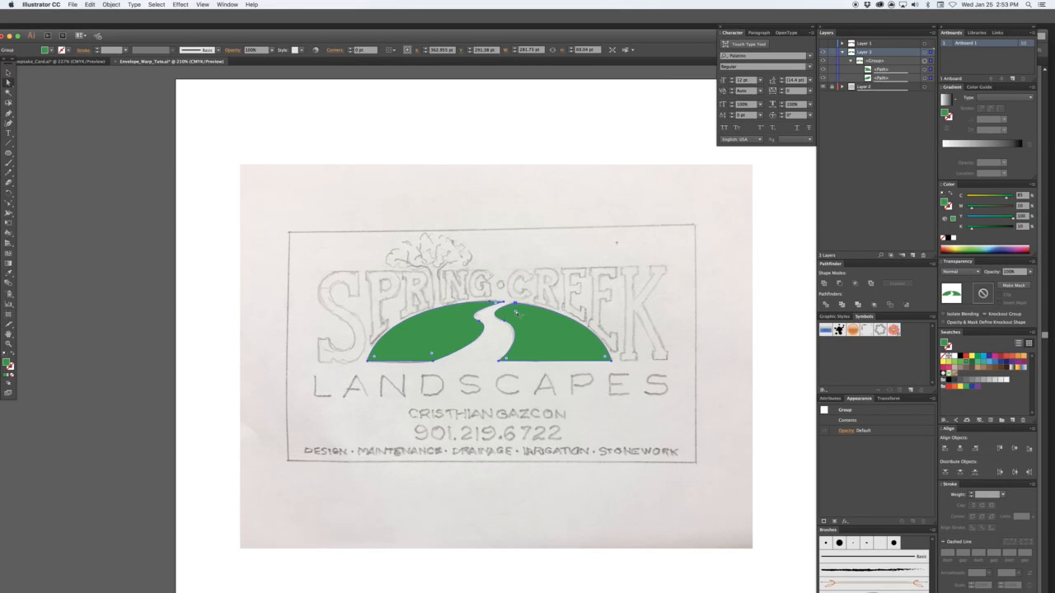
pyautogui.click(516, 310)
pyautogui.moveTo(517, 313); pyautogui.dragTo(516, 311)
pyautogui.press('super+shift+a')
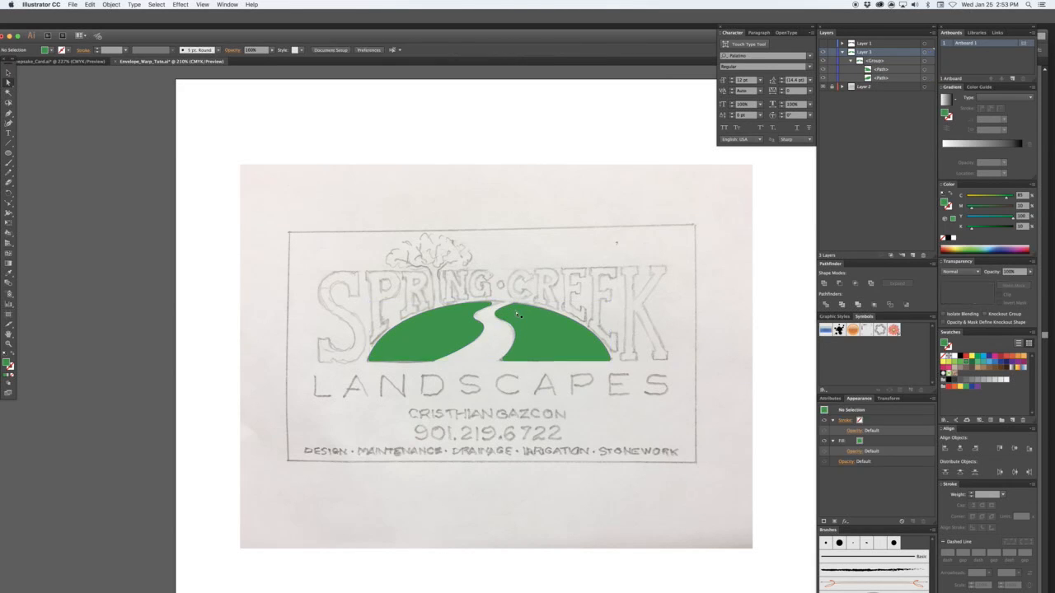
# - Reduce the corner rounding on the left hill's upper tip beside the creek so it tapers toward the sketch, and deselect
pyautogui.rightClick(516, 305)
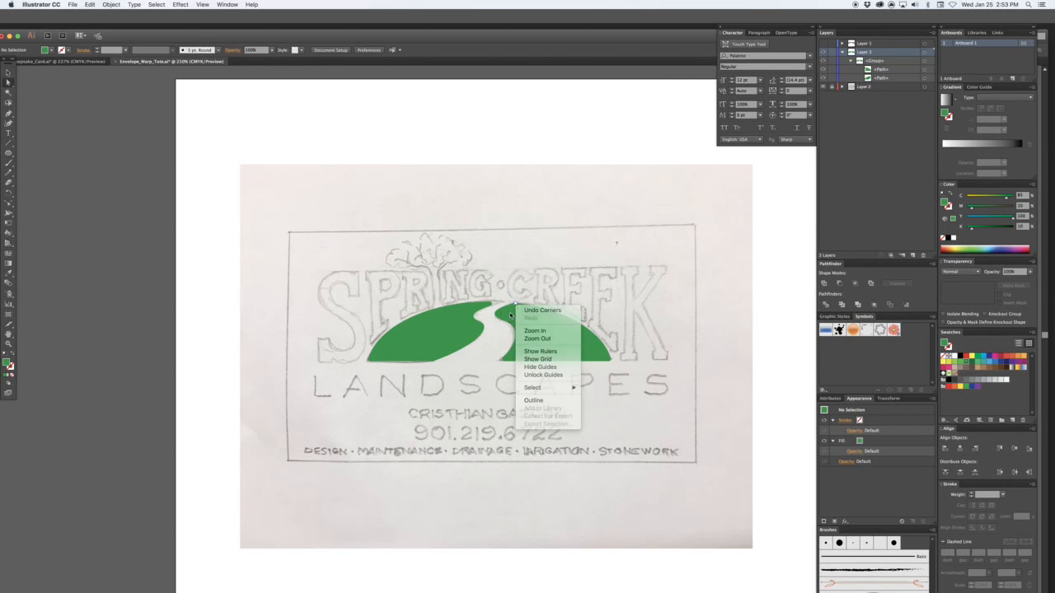
pyautogui.press('Escape')
pyautogui.click(516, 307)
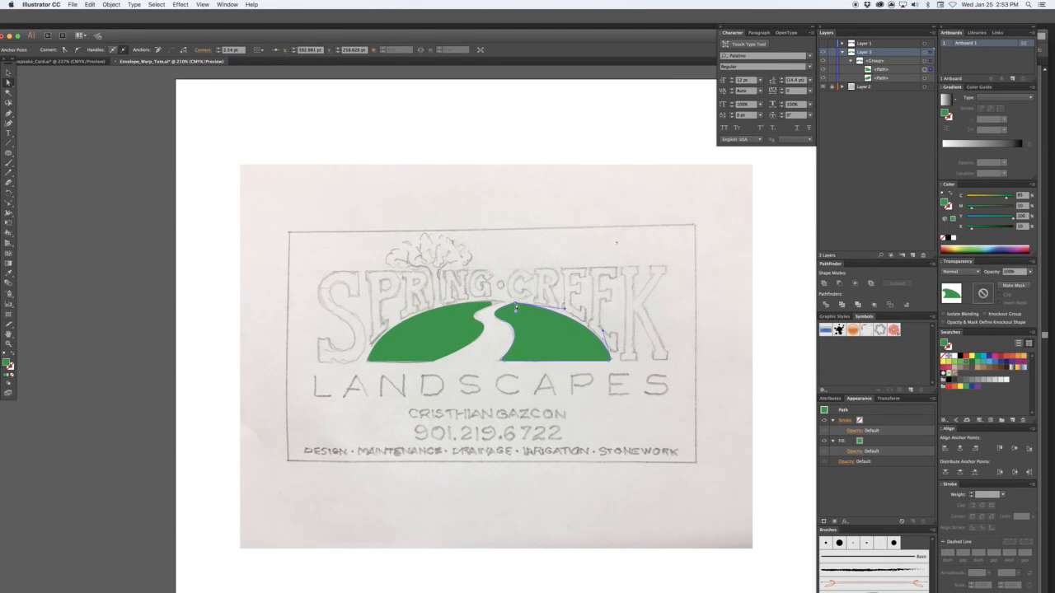
pyautogui.moveTo(503, 288)
pyautogui.mouseDown()
pyautogui.moveTo(532, 314)
pyautogui.moveTo(492, 304)
pyautogui.mouseUp()
pyautogui.click(492, 304)
pyautogui.moveTo(449, 272); pyautogui.dragTo(550, 327)
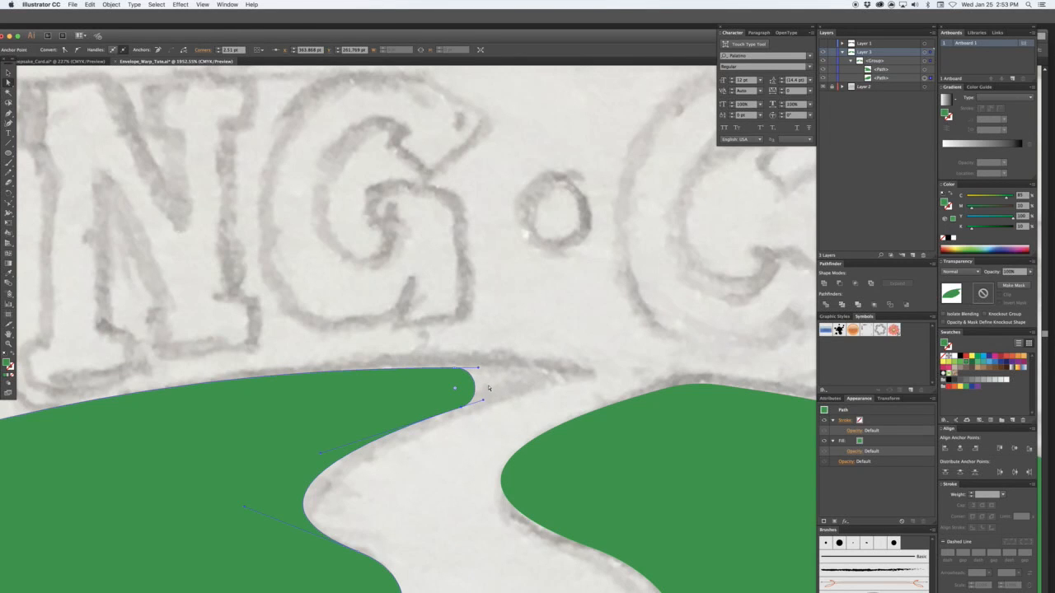
pyautogui.moveTo(473, 390); pyautogui.dragTo(546, 375)
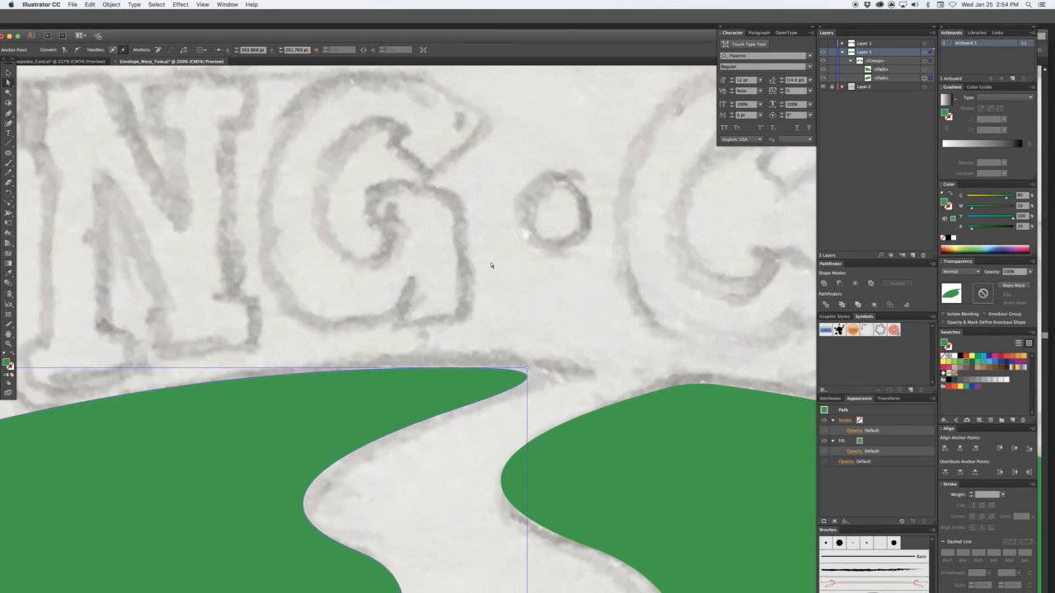
pyautogui.press('super+0')
pyautogui.click(554, 380)
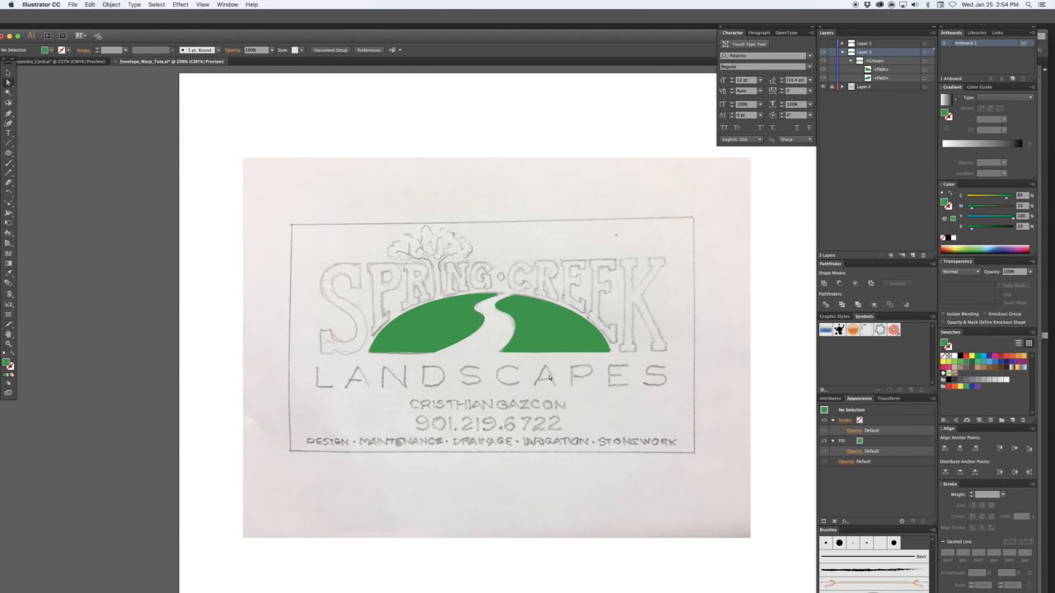